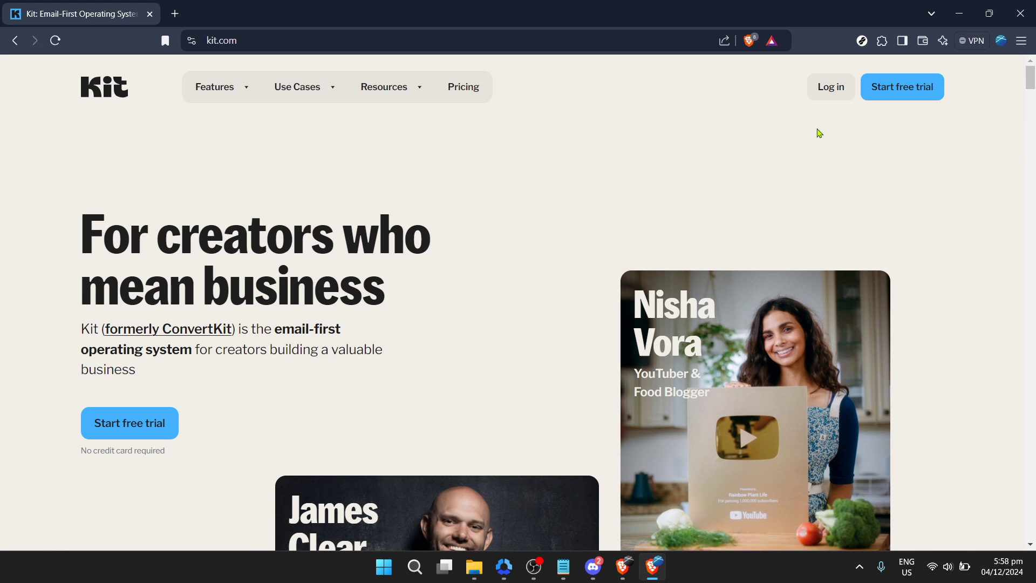
# Log in to the Kit account with the saved e-mail and password.
pyautogui.click(821, 98)
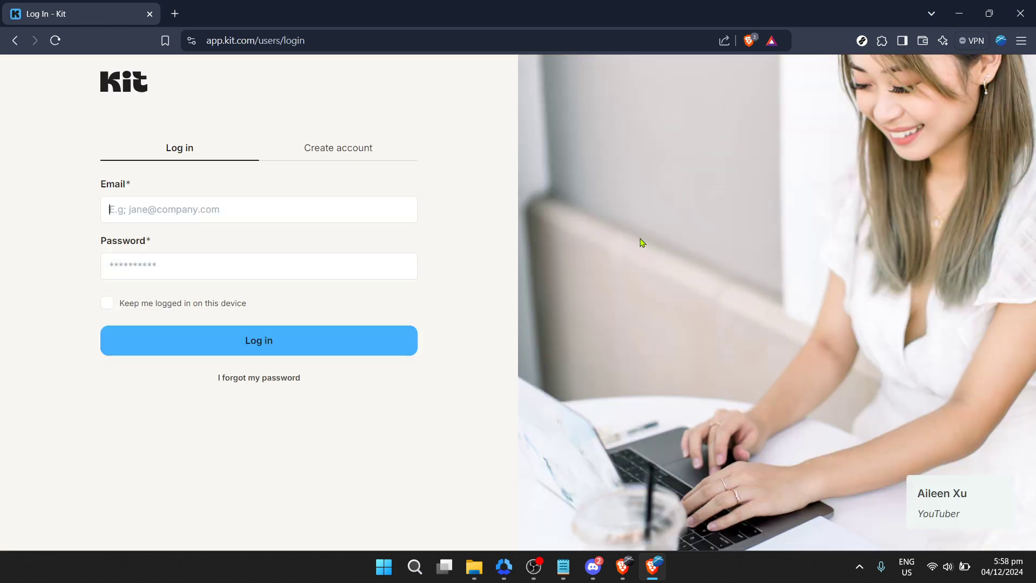
pyautogui.click(211, 206)
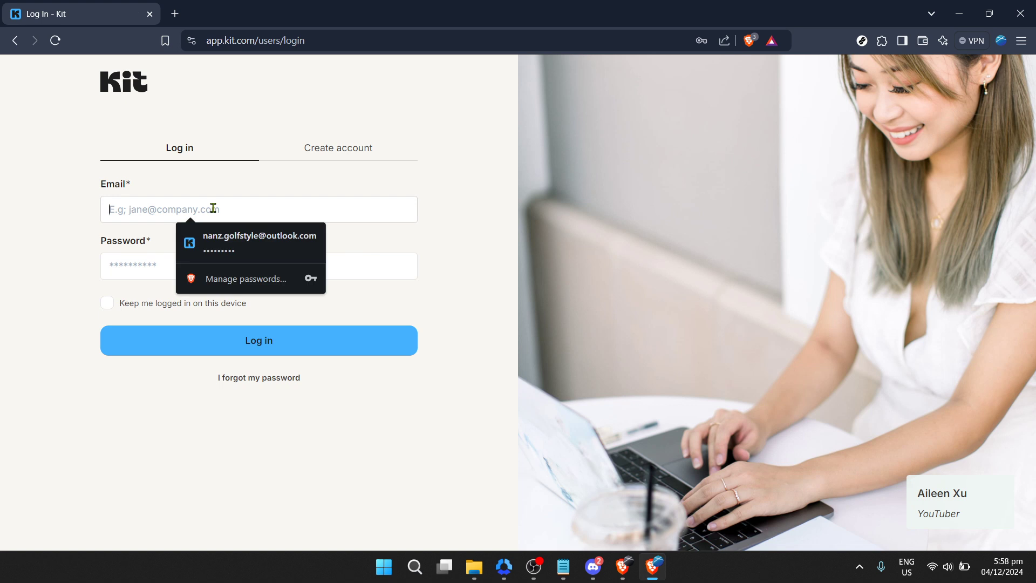
pyautogui.click(244, 236)
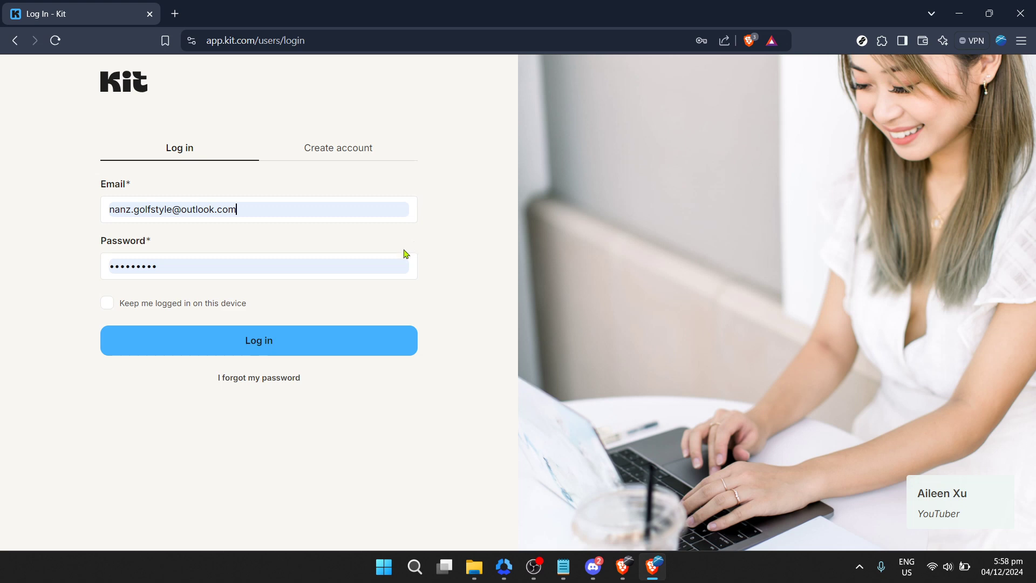
pyautogui.click(287, 346)
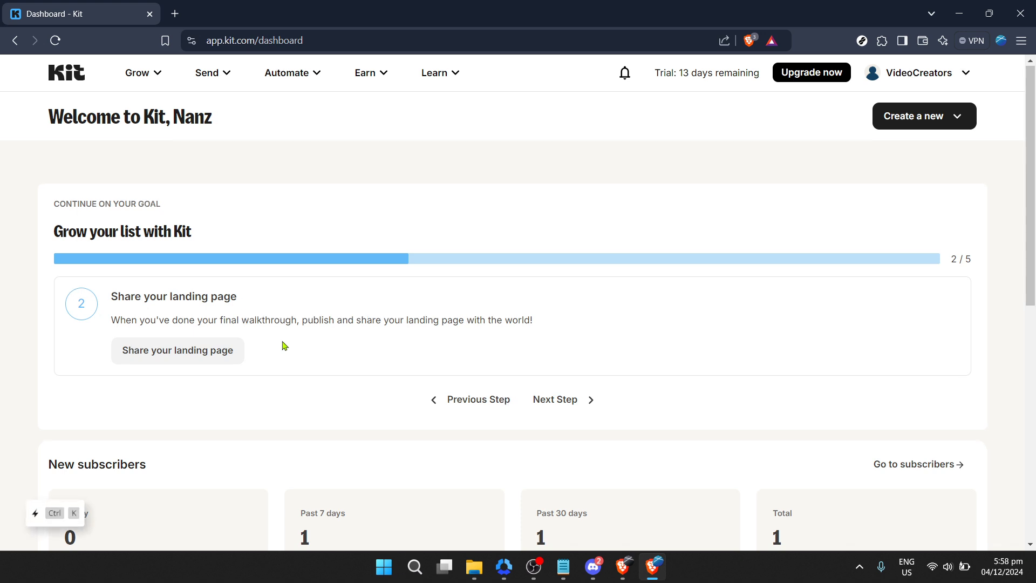
# Look through the dashboard's goal progress, new subscriber figures, recent subscribers and Creator Network section.
pyautogui.scroll(-1, 284, 345)
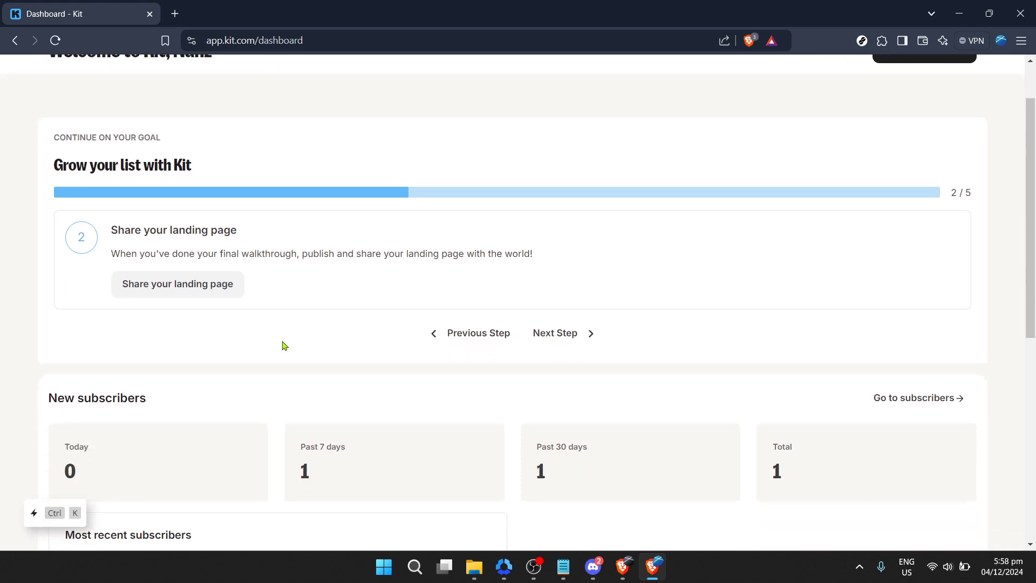
pyautogui.scroll(-1, 284, 346)
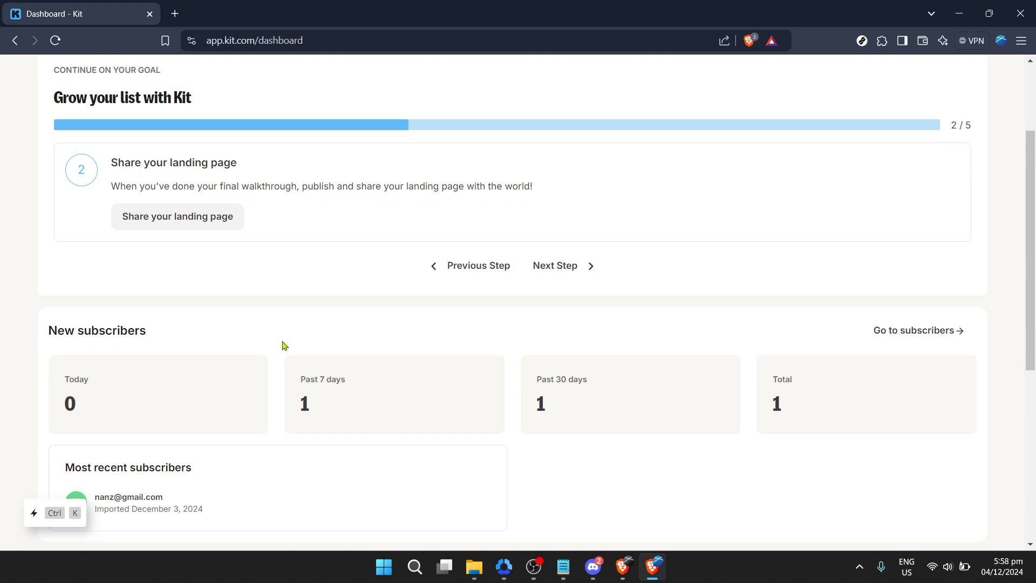
pyautogui.scroll(-1, 284, 345)
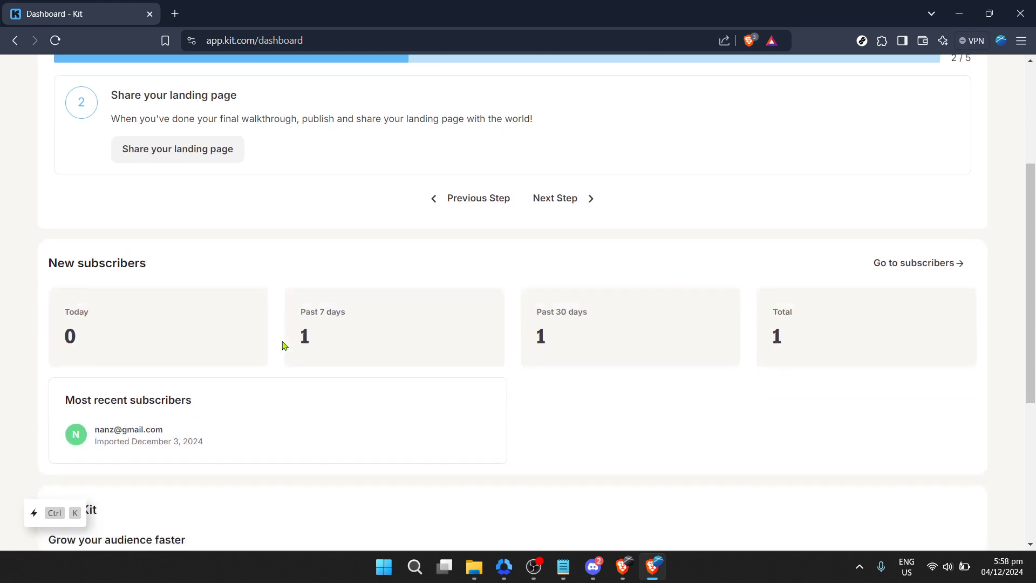
pyautogui.scroll(-1, 285, 346)
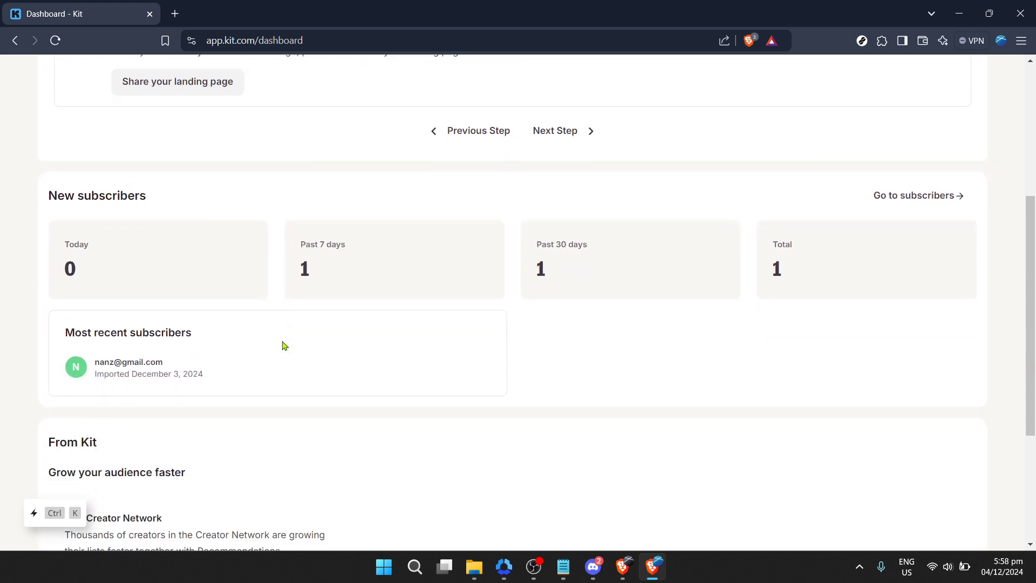
pyautogui.scroll(-1, 285, 345)
pyautogui.scroll(-2, 284, 346)
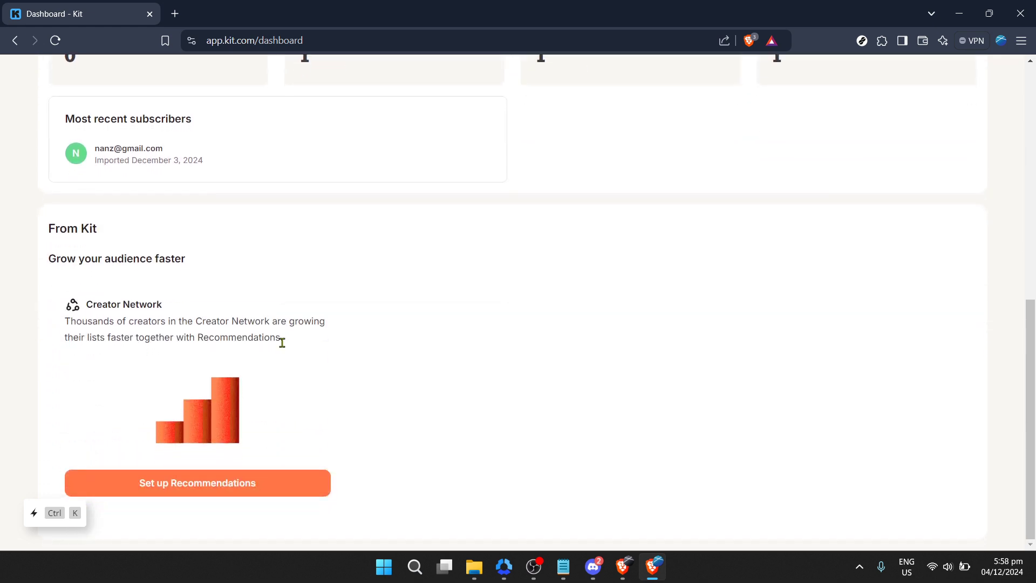
pyautogui.scroll(1, 284, 346)
pyautogui.scroll(6, 282, 343)
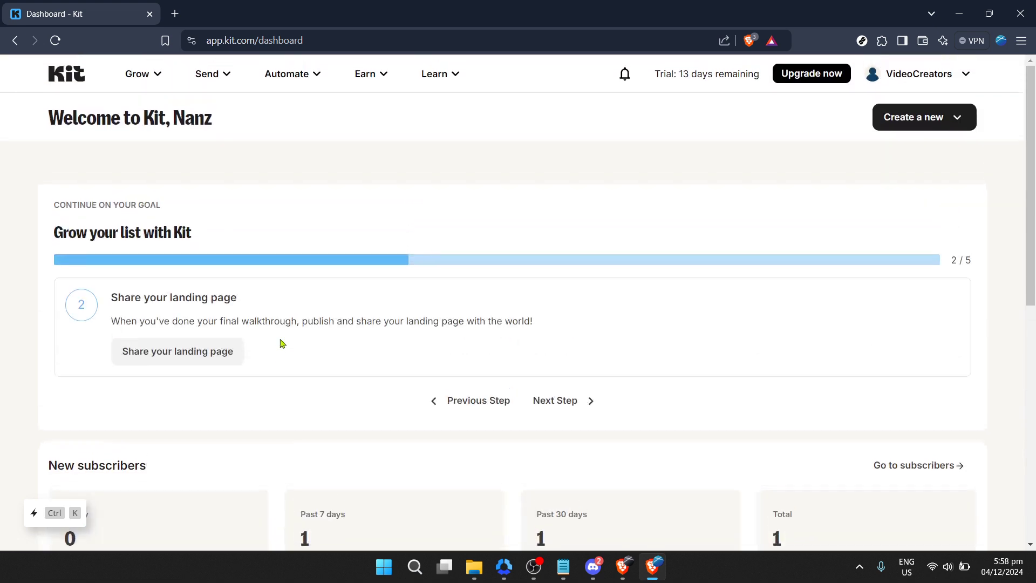
# Go to Landing Pages & Forms and open the Alberta landing page for editing.
pyautogui.click(144, 72)
pyautogui.click(211, 217)
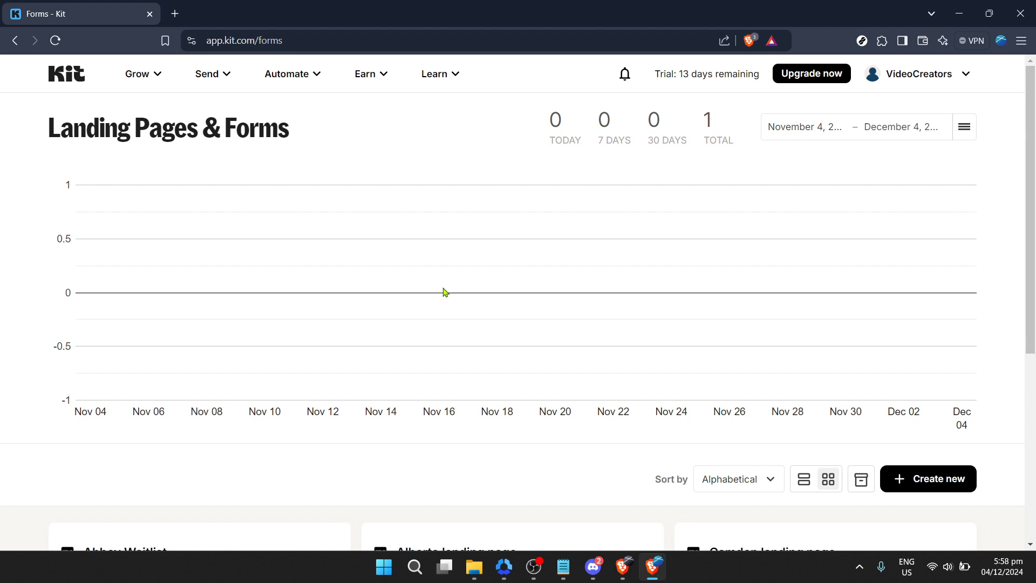
pyautogui.scroll(-1, 680, 289)
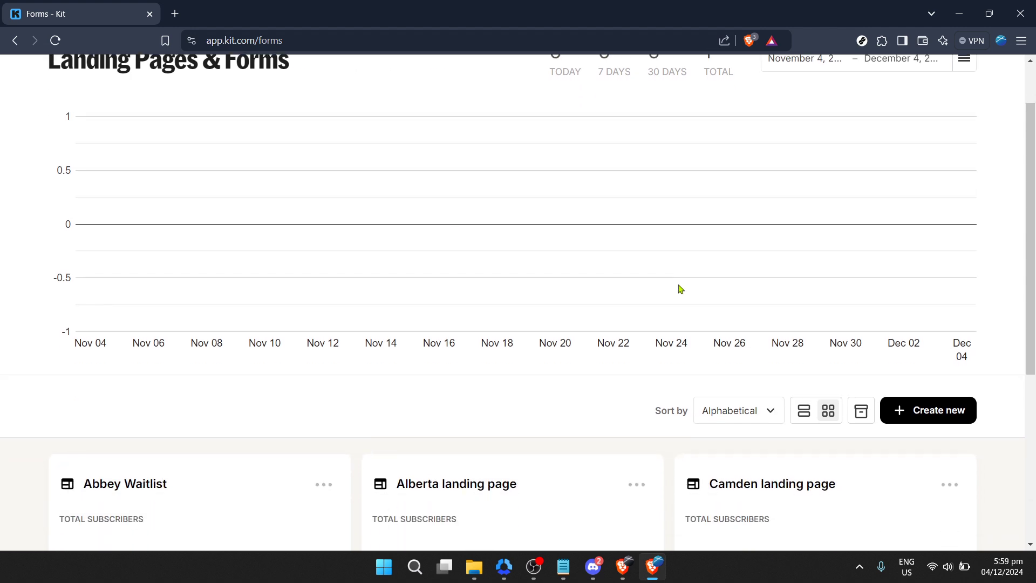
pyautogui.scroll(-4, 680, 289)
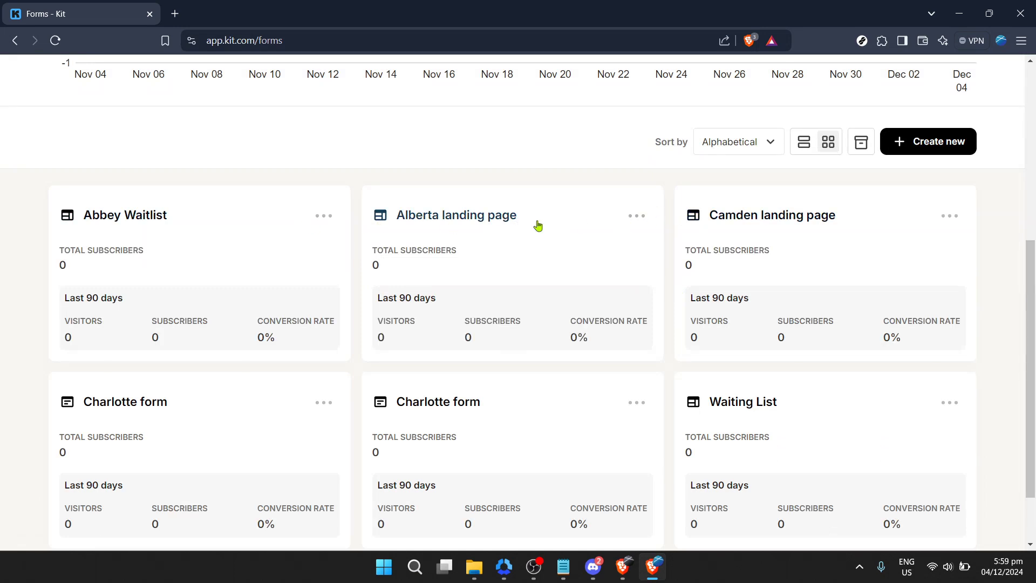
pyautogui.click(640, 218)
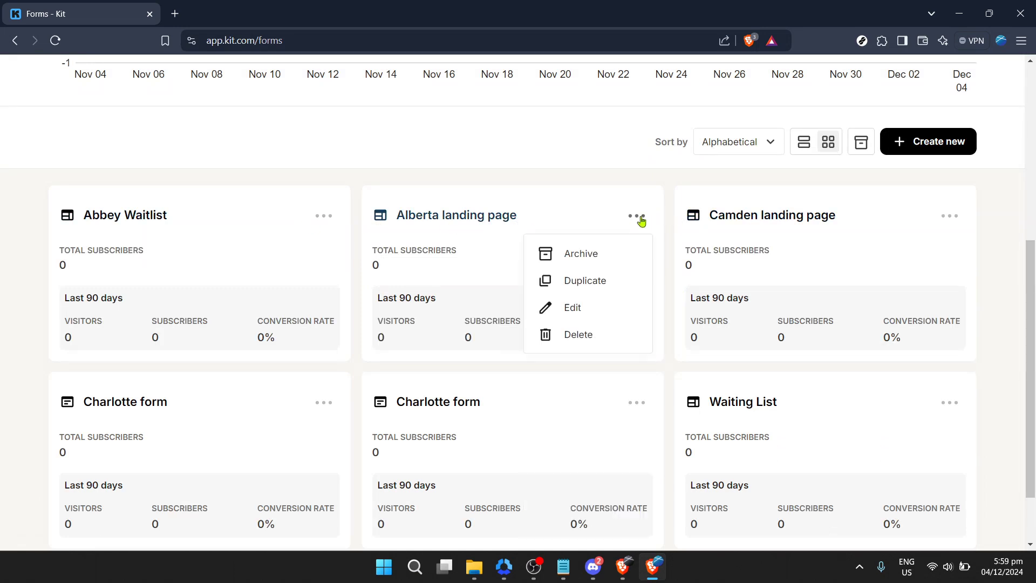
pyautogui.click(577, 308)
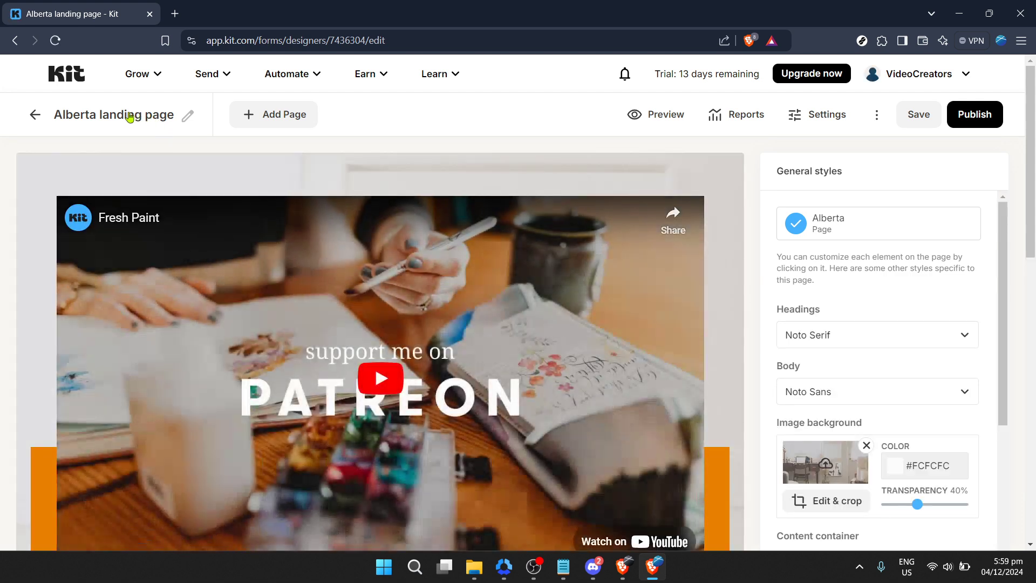
# Open the settings of the embedded YouTube video on the landing page.
pyautogui.scroll(-3, 297, 208)
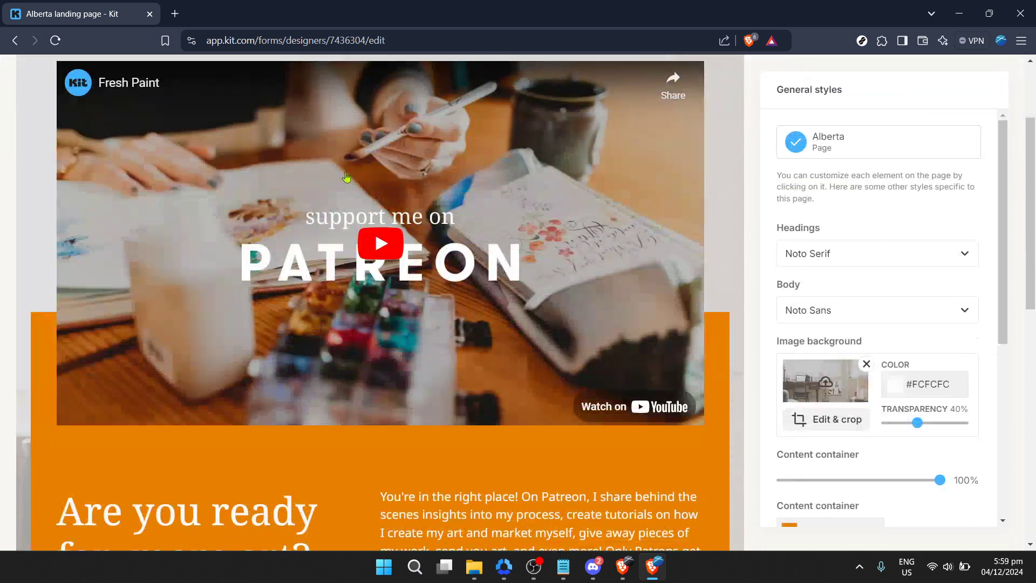
pyautogui.scroll(1, 356, 216)
pyautogui.click(357, 217)
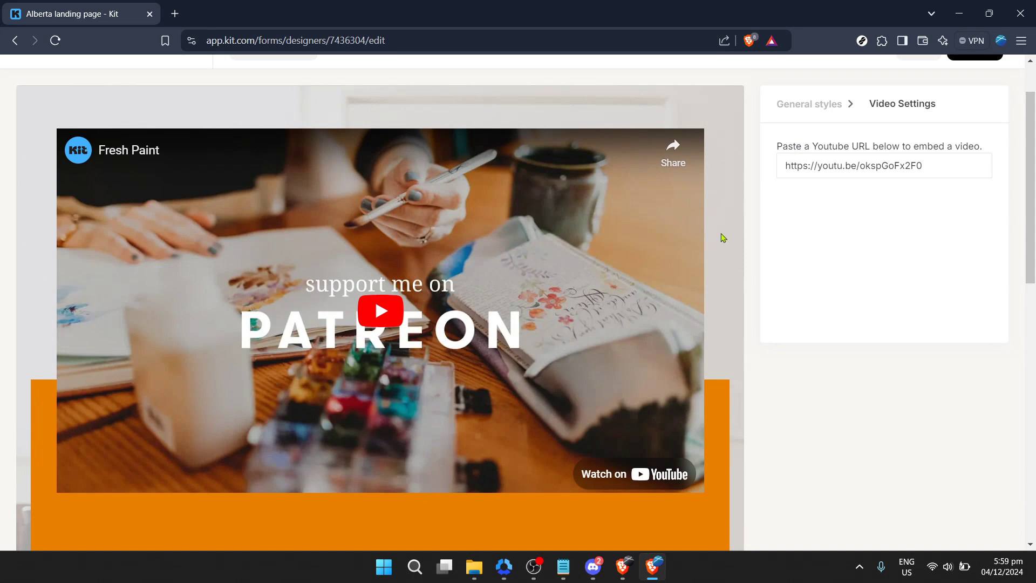
# Set the font color of the "Are you ready for more art?" heading to dark red #893030.
pyautogui.scroll(-1, 702, 254)
pyautogui.scroll(-4, 702, 254)
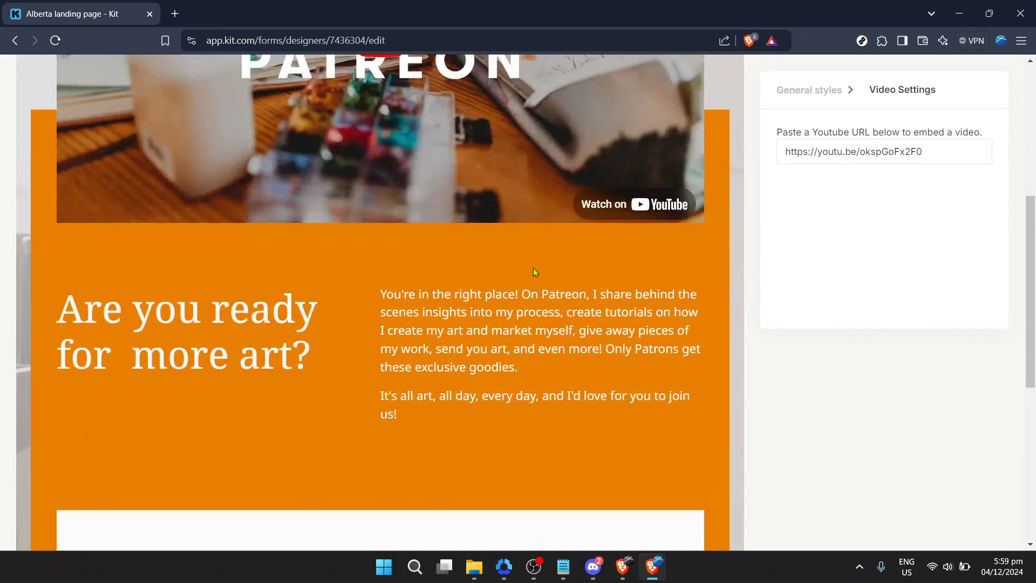
pyautogui.tripleClick(226, 332)
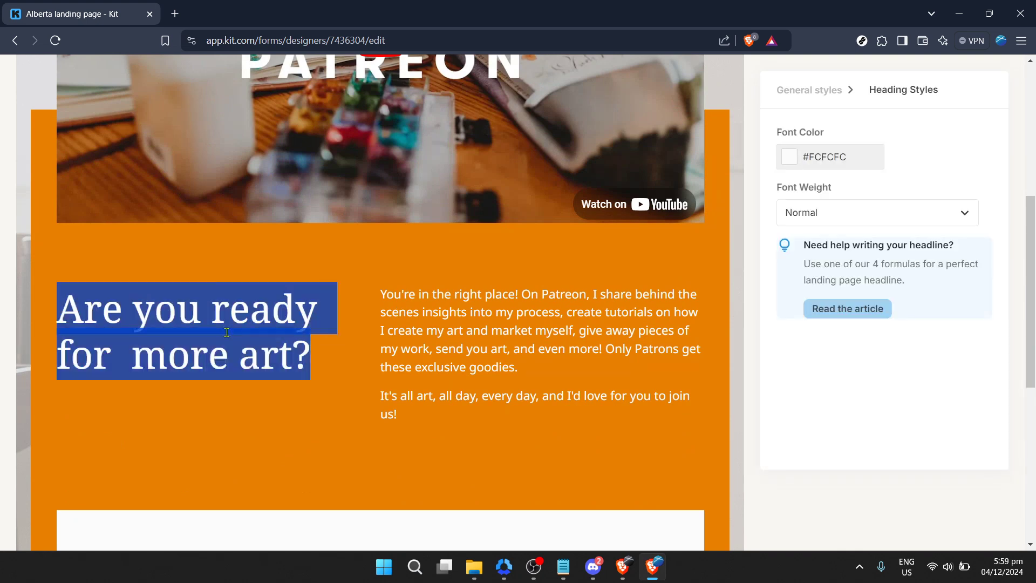
pyautogui.click(794, 162)
pyautogui.click(815, 221)
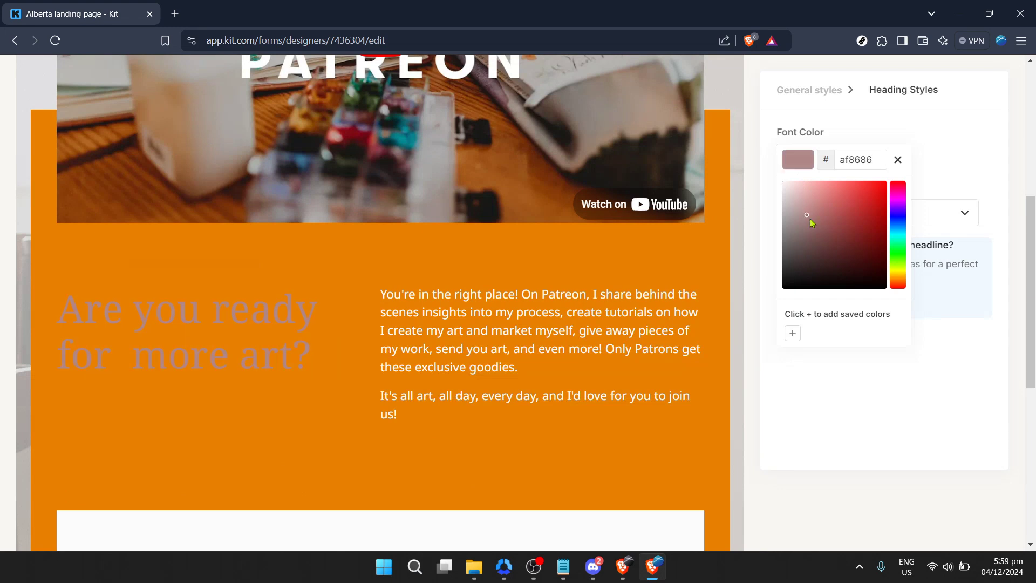
pyautogui.moveTo(833, 233); pyautogui.dragTo(852, 233)
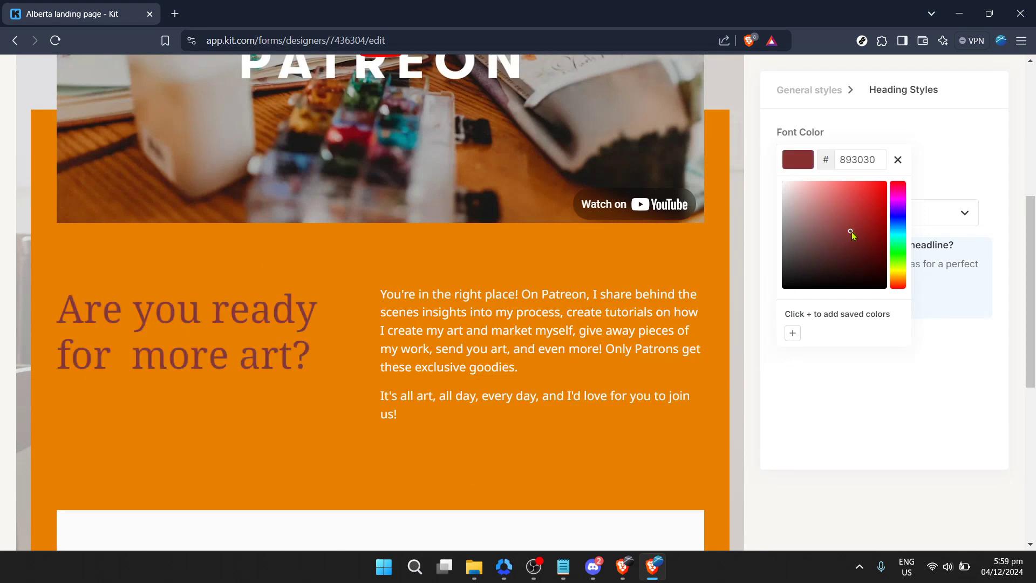
pyautogui.click(511, 316)
# Set the font color of the "Join Team Lizzie on Patreon today!" form heading to #863b50.
pyautogui.scroll(-1, 475, 375)
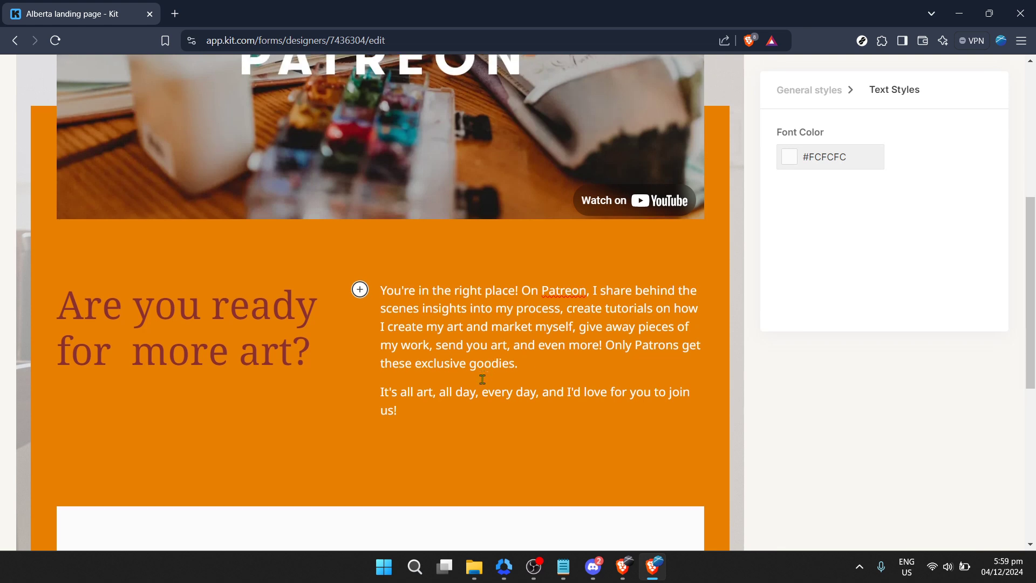
pyautogui.scroll(-3, 435, 359)
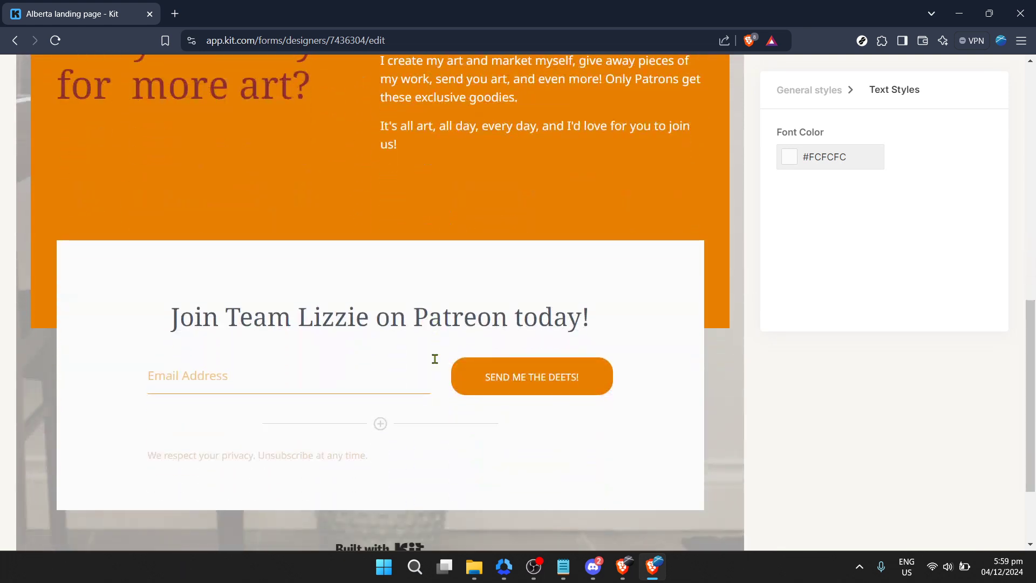
pyautogui.doubleClick(303, 320)
pyautogui.click(303, 320)
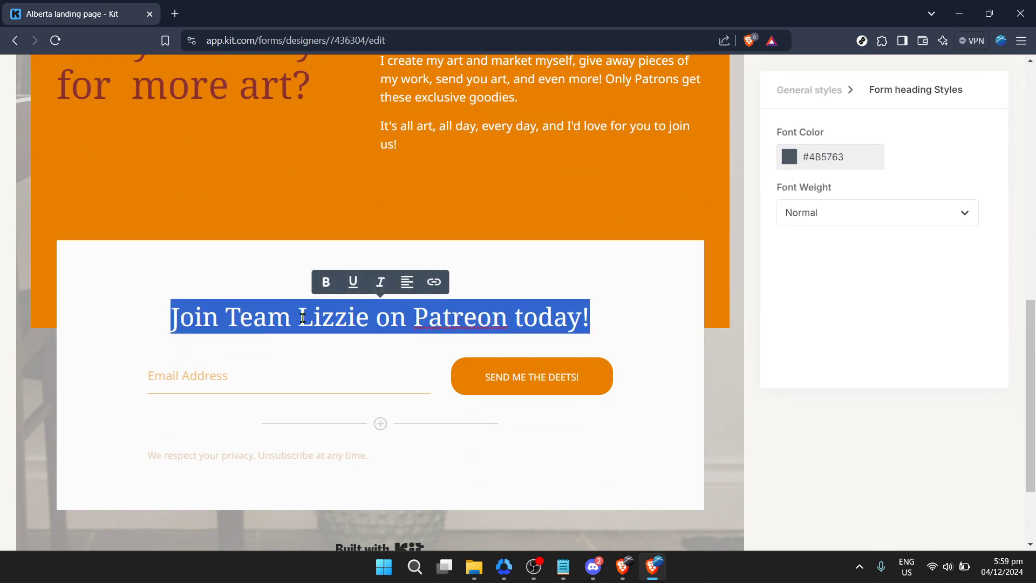
pyautogui.click(792, 161)
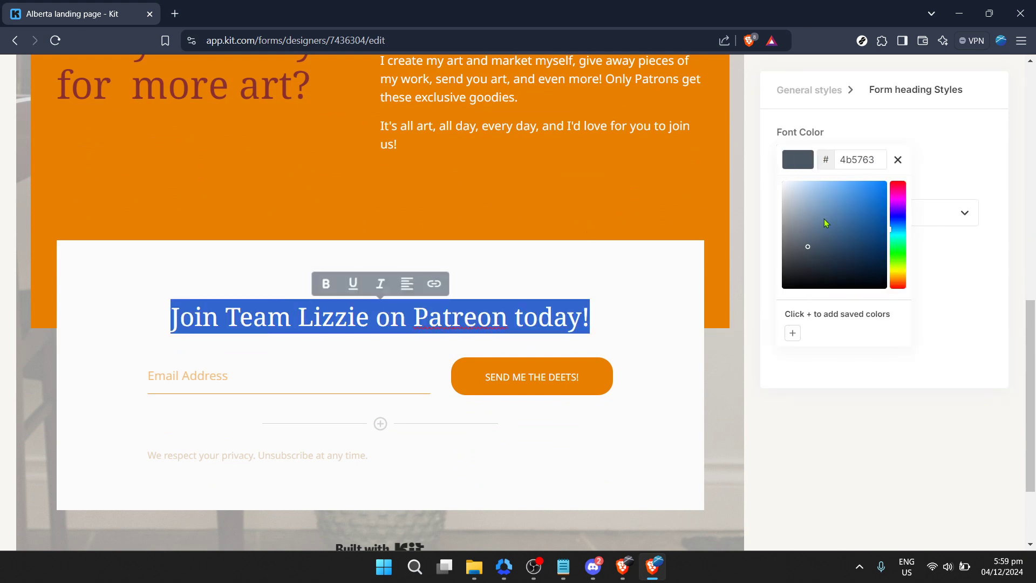
pyautogui.moveTo(824, 221)
pyautogui.mouseDown()
pyautogui.moveTo(873, 264)
pyautogui.moveTo(878, 235)
pyautogui.moveTo(816, 209)
pyautogui.moveTo(867, 201)
pyautogui.moveTo(842, 233)
pyautogui.mouseUp()
pyautogui.click(899, 188)
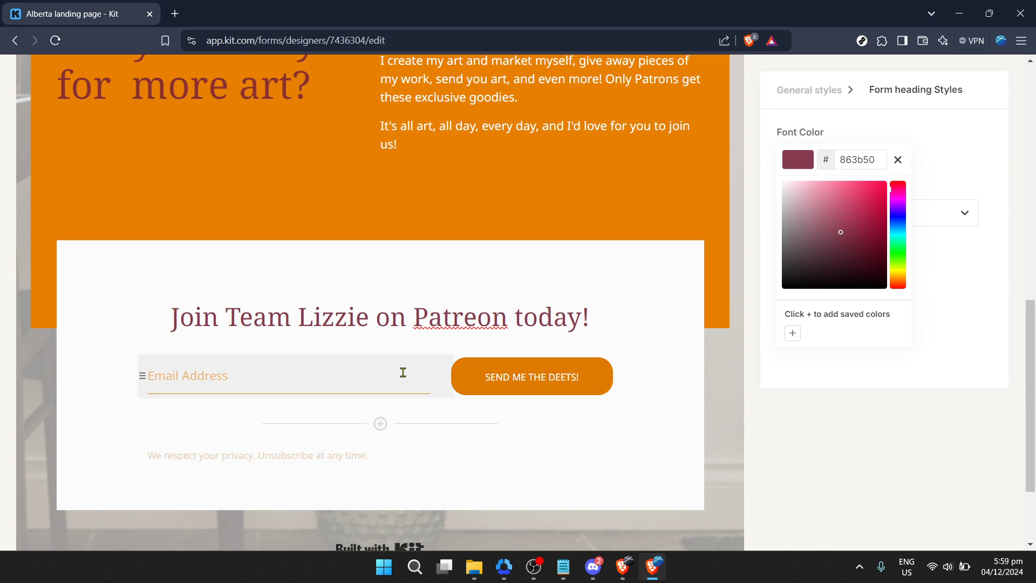
# Open the field styles of the form's Email Address field.
pyautogui.click(335, 373)
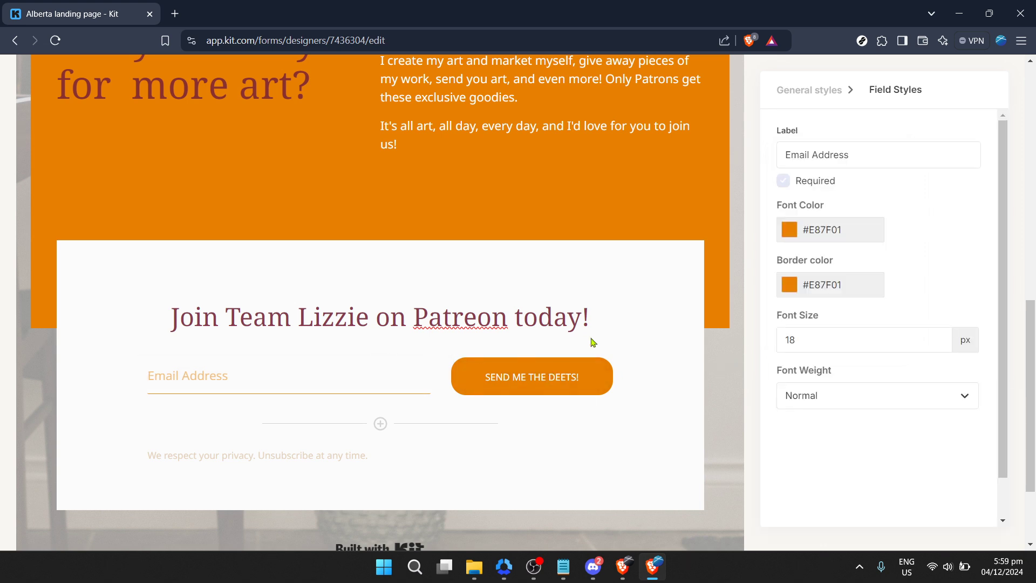
pyautogui.scroll(3, 645, 292)
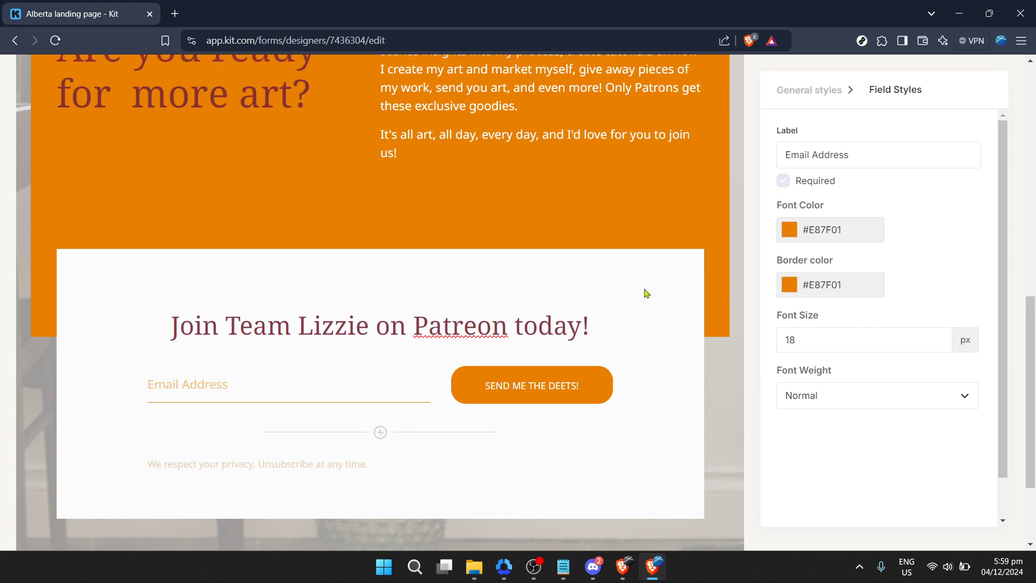
# Hide the "Built with Kit" badge beneath the form and show it again.
pyautogui.scroll(-5, 644, 290)
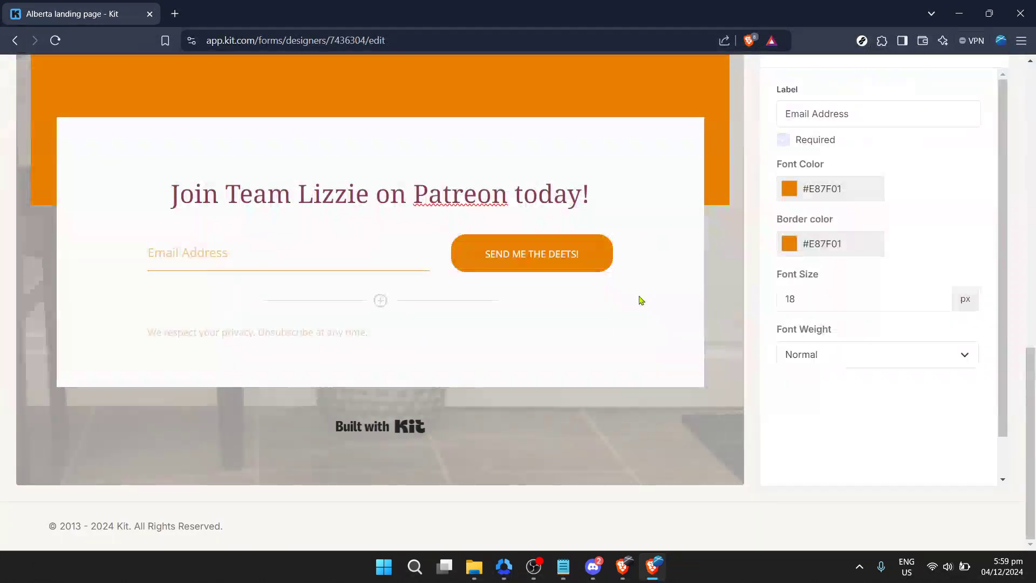
pyautogui.click(357, 442)
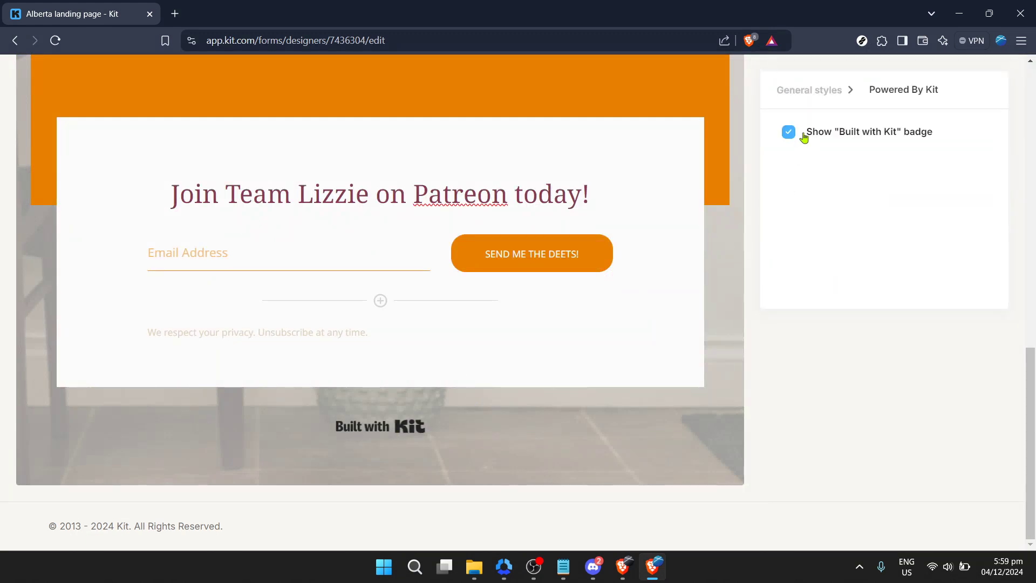
pyautogui.click(804, 135)
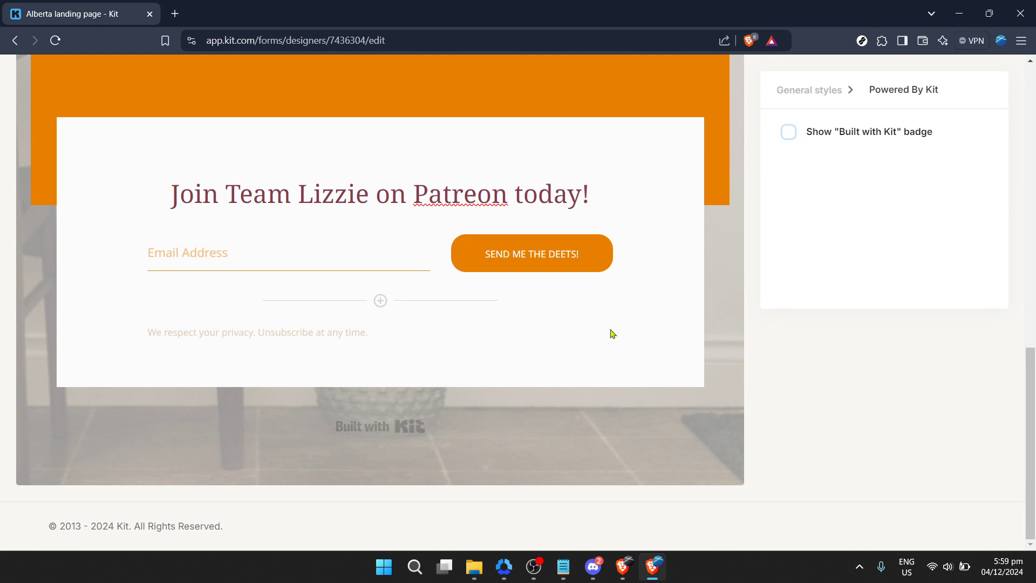
pyautogui.click(802, 135)
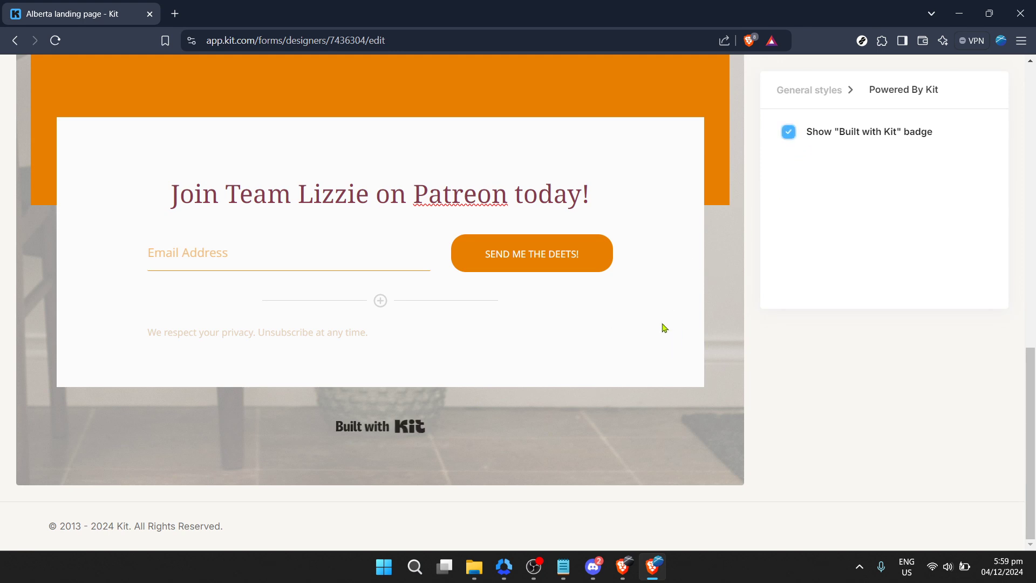
# Return to the page's general styles and review the font, image background and container settings.
pyautogui.scroll(10, 664, 327)
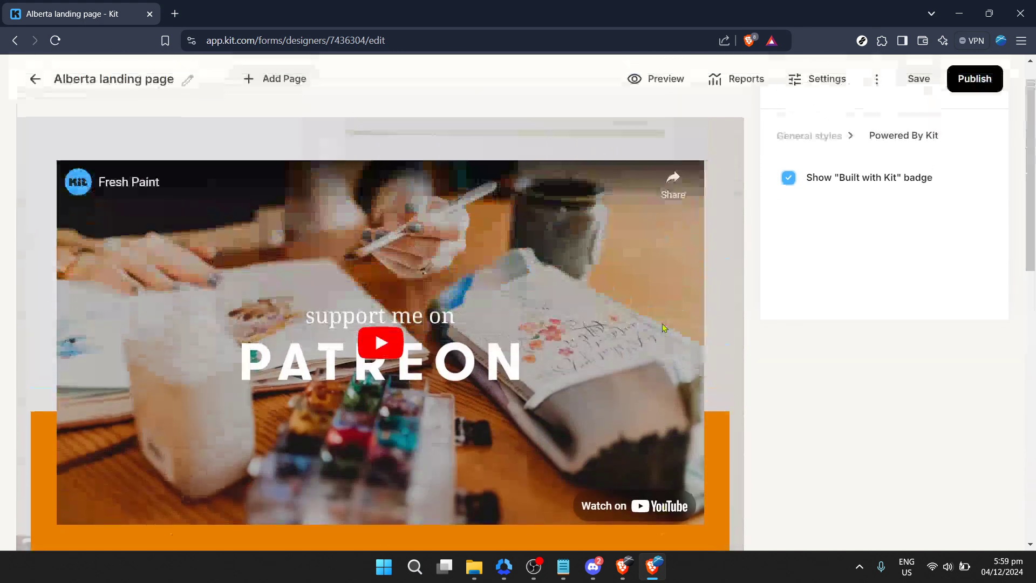
pyautogui.click(820, 178)
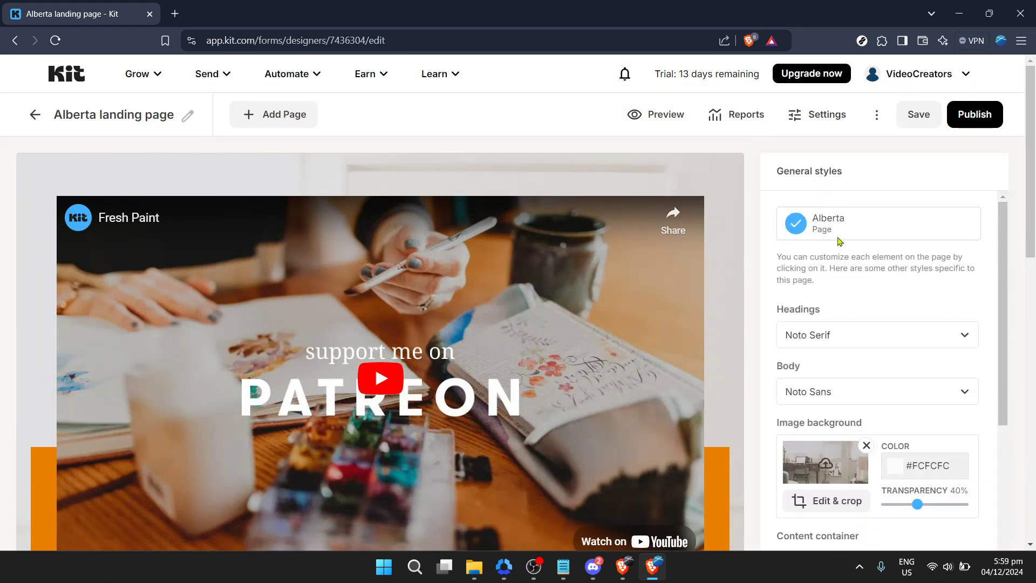
pyautogui.scroll(-3, 837, 237)
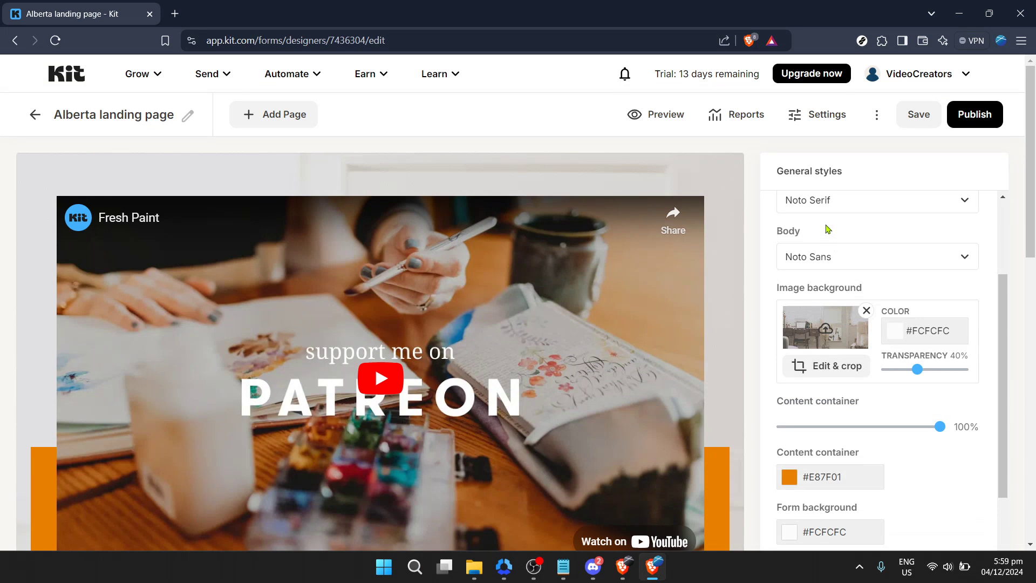
# Set the landing page's headings font to Arial Black in the general styles.
pyautogui.scroll(3, 821, 232)
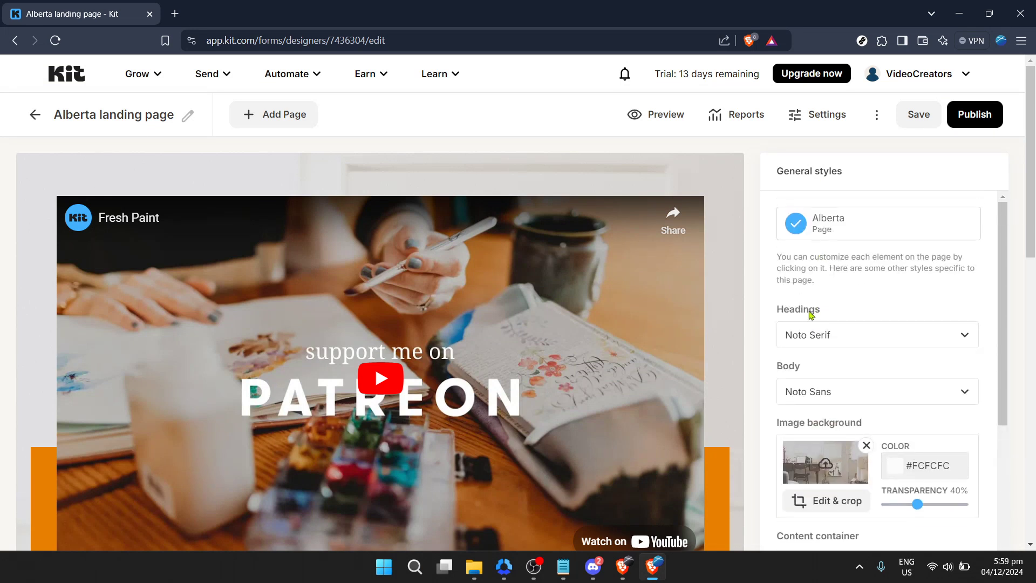
pyautogui.click(796, 340)
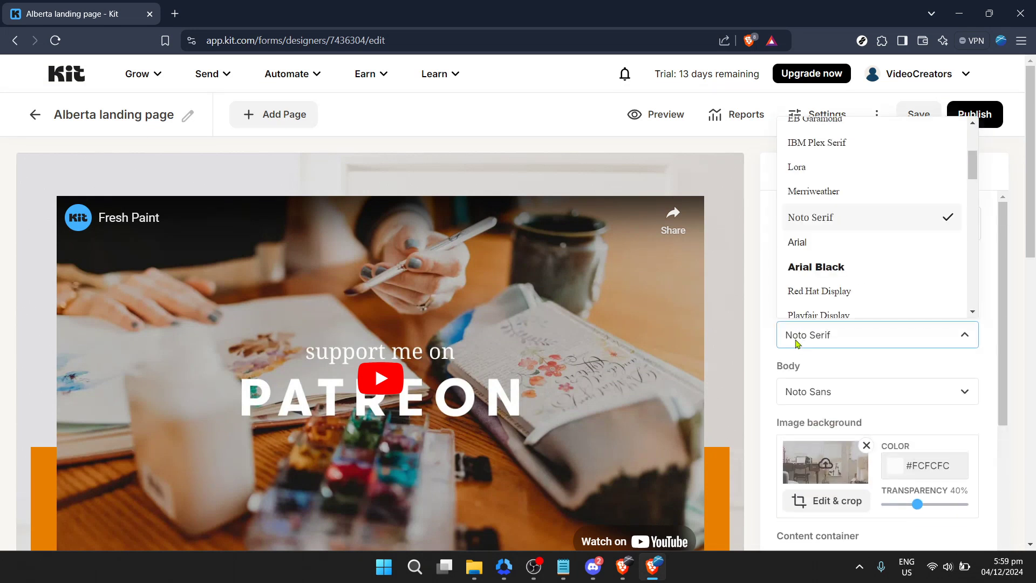
pyautogui.click(825, 267)
# Review the image background, container, form background and custom CSS settings, and check the heading font on the page.
pyautogui.scroll(-4, 824, 263)
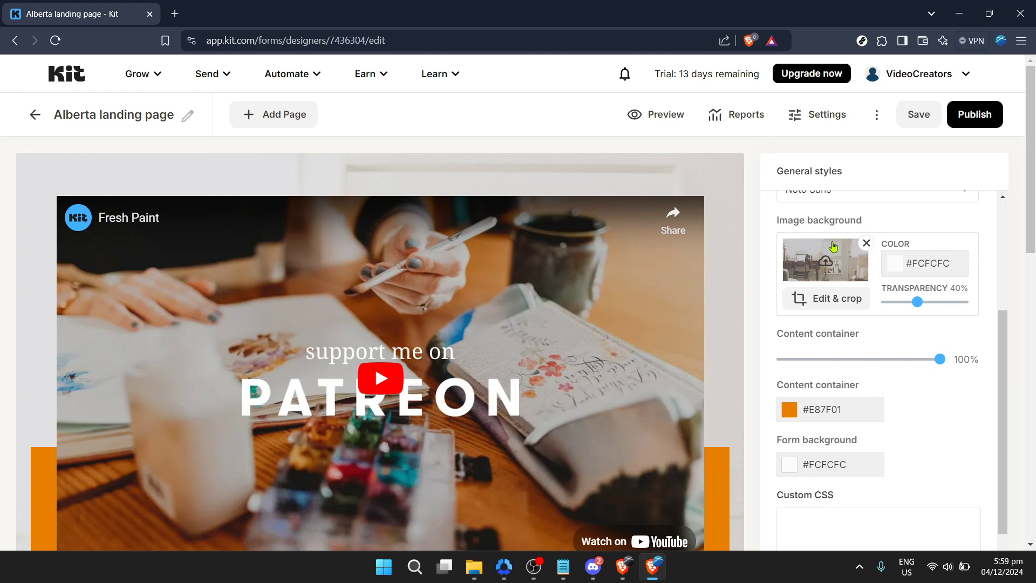
pyautogui.scroll(-2, 866, 355)
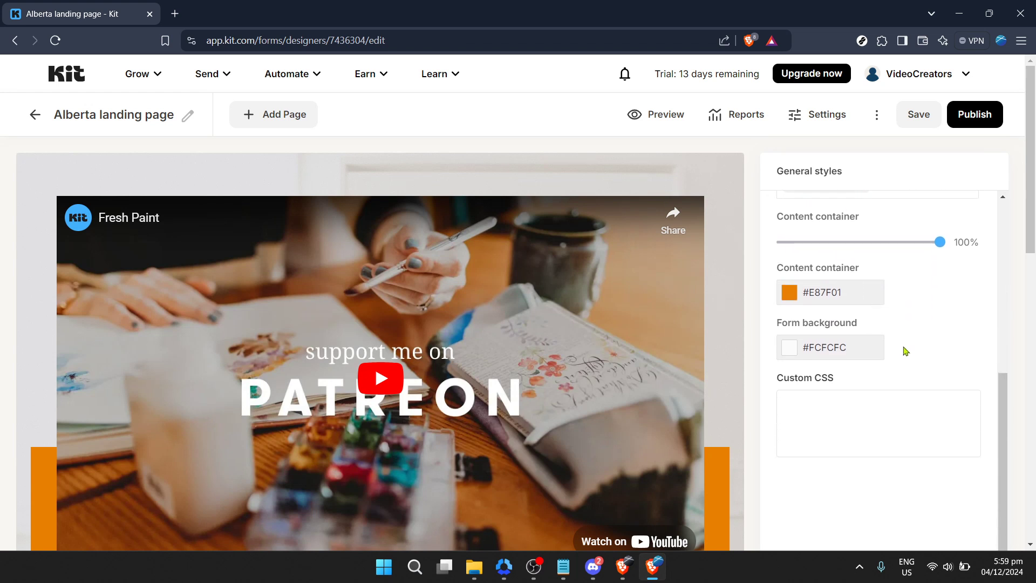
pyautogui.scroll(-3, 728, 350)
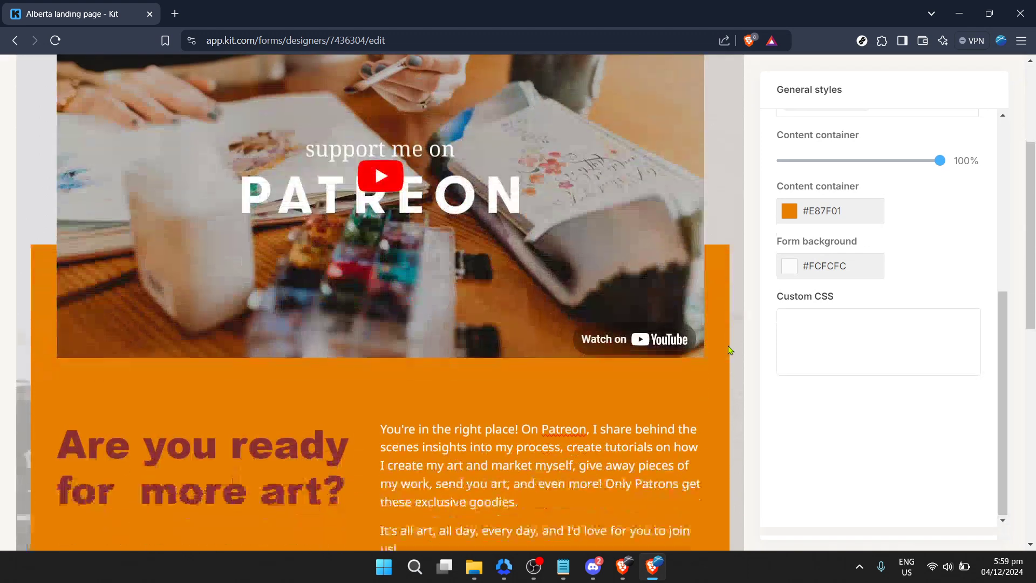
pyautogui.scroll(-1, 728, 349)
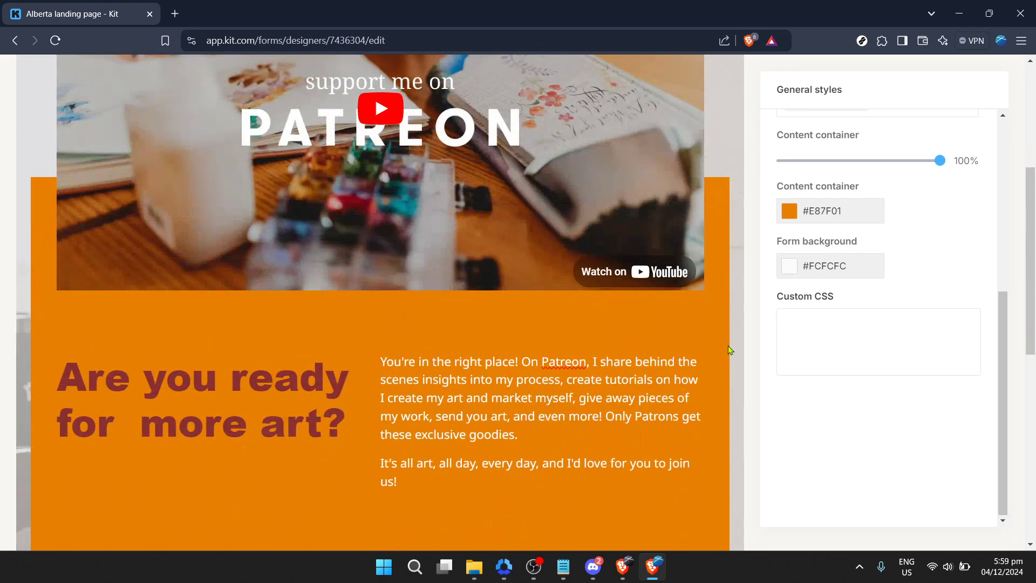
pyautogui.scroll(2, 729, 350)
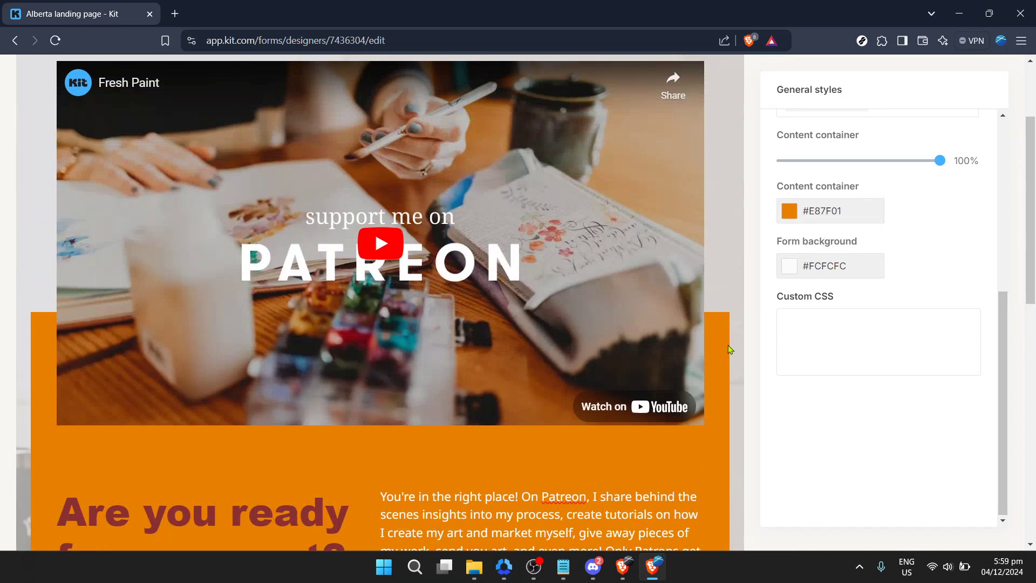
pyautogui.scroll(1, 729, 349)
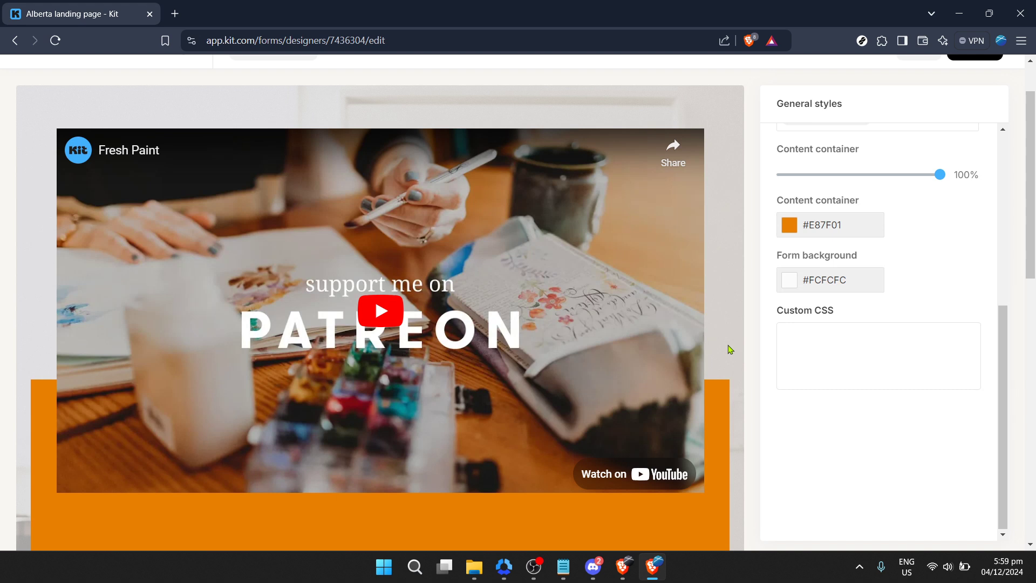
pyautogui.scroll(1, 729, 350)
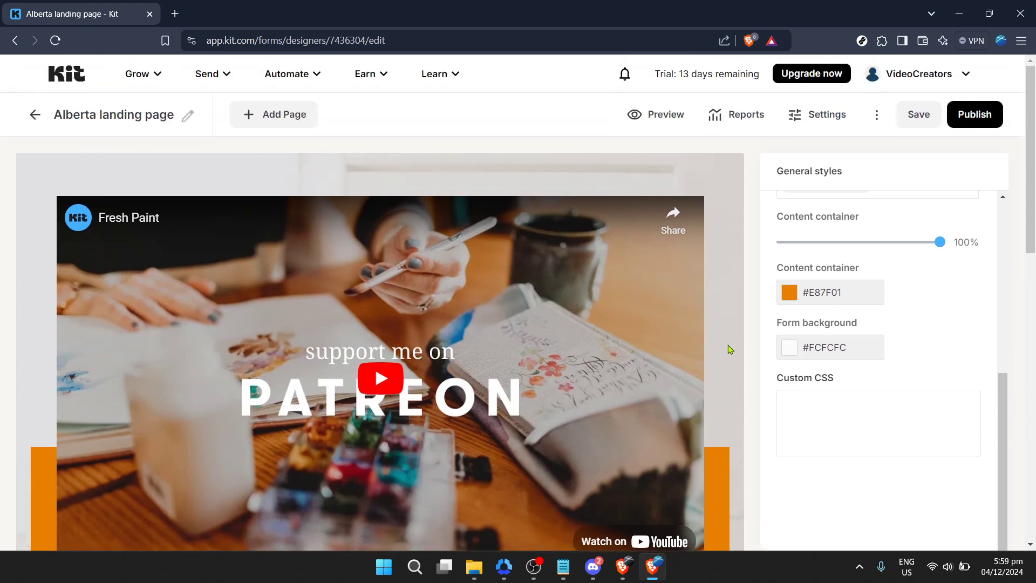